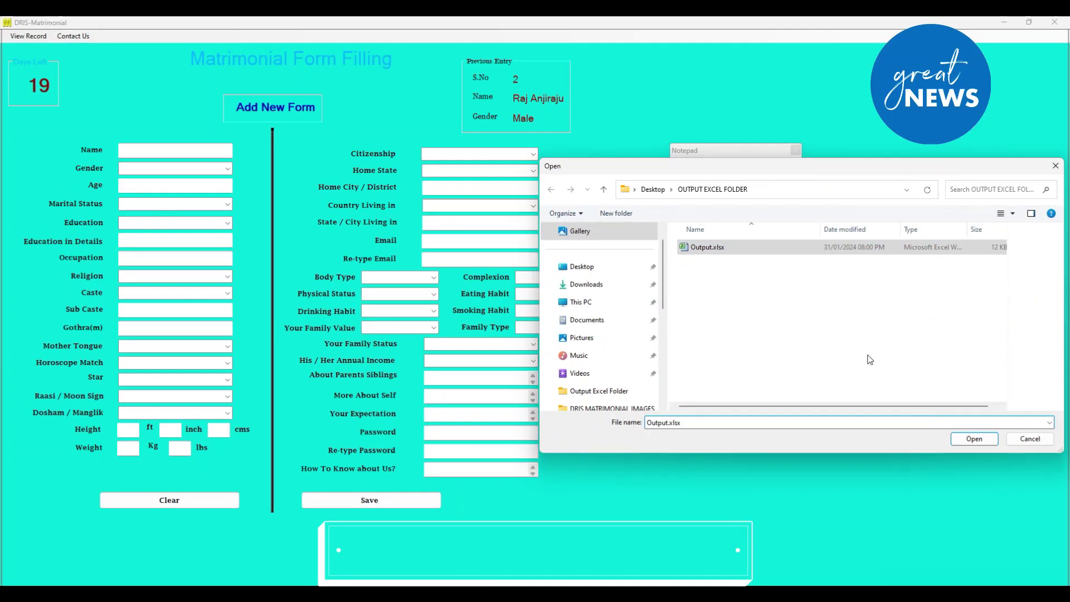
# - Load Output.xlsx and auto-type the Form 816 profile into the Matrimonial Form fields
pyautogui.click(975, 439)
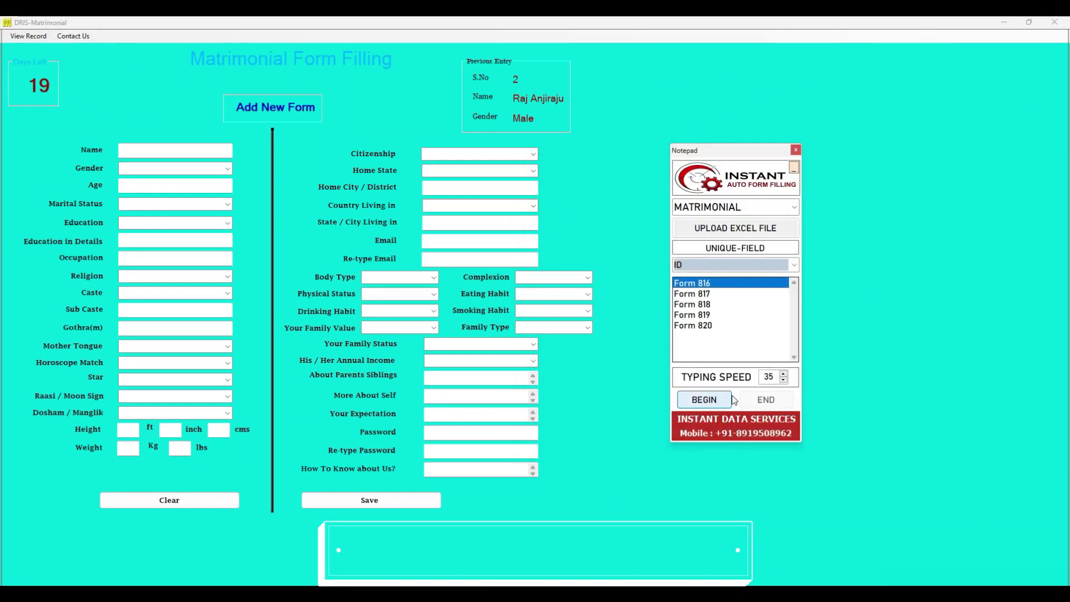
pyautogui.click(704, 400)
pyautogui.click(219, 150)
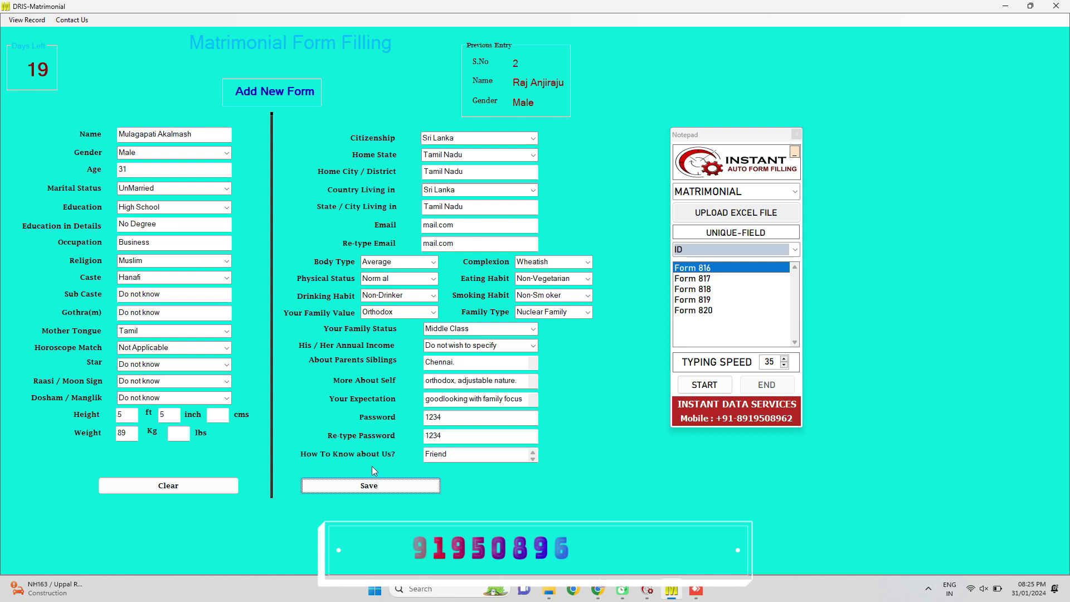
# - Save the Form 816 entry and review DRIS_F_000816.jpg in Paint
pyautogui.click(372, 488)
pyautogui.click(528, 329)
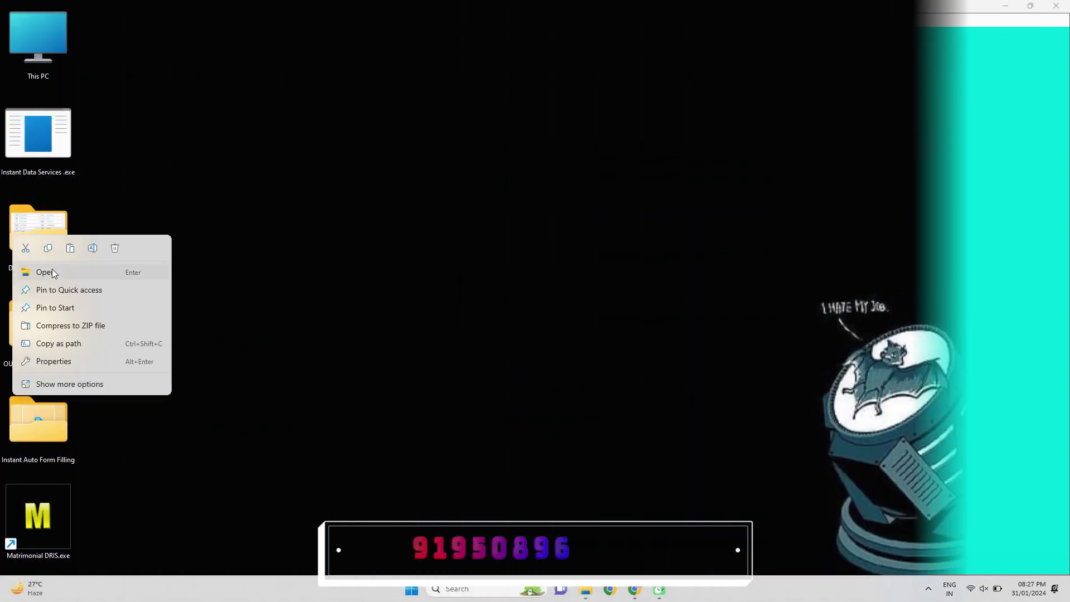
pyautogui.click(54, 273)
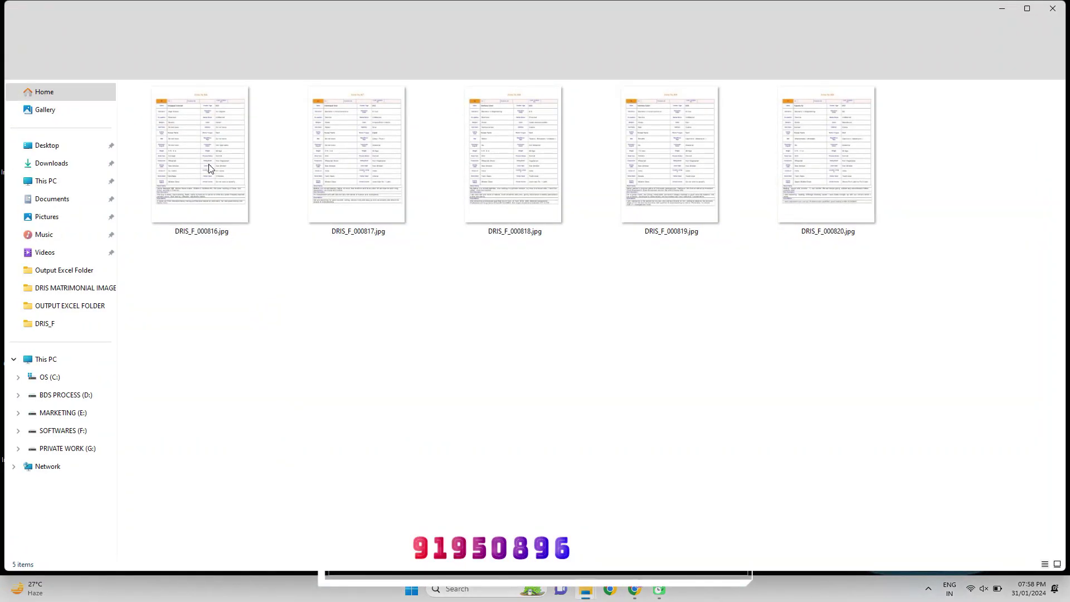
pyautogui.rightClick(236, 193)
pyautogui.moveTo(240, 217)
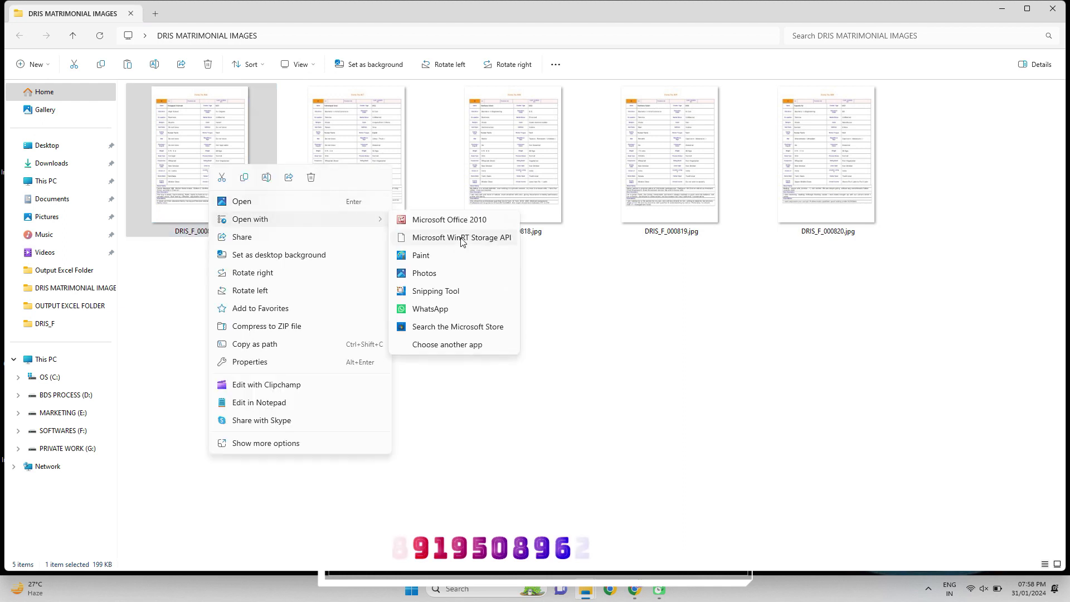
pyautogui.click(424, 256)
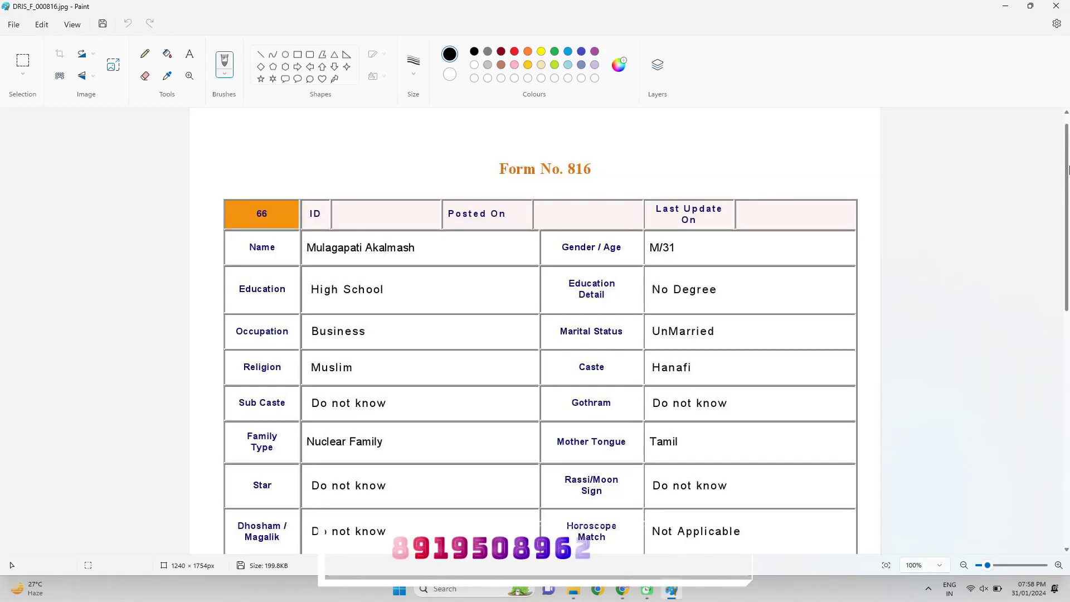
pyautogui.scroll(-10, 1033, 219)
pyautogui.scroll(10, 1033, 218)
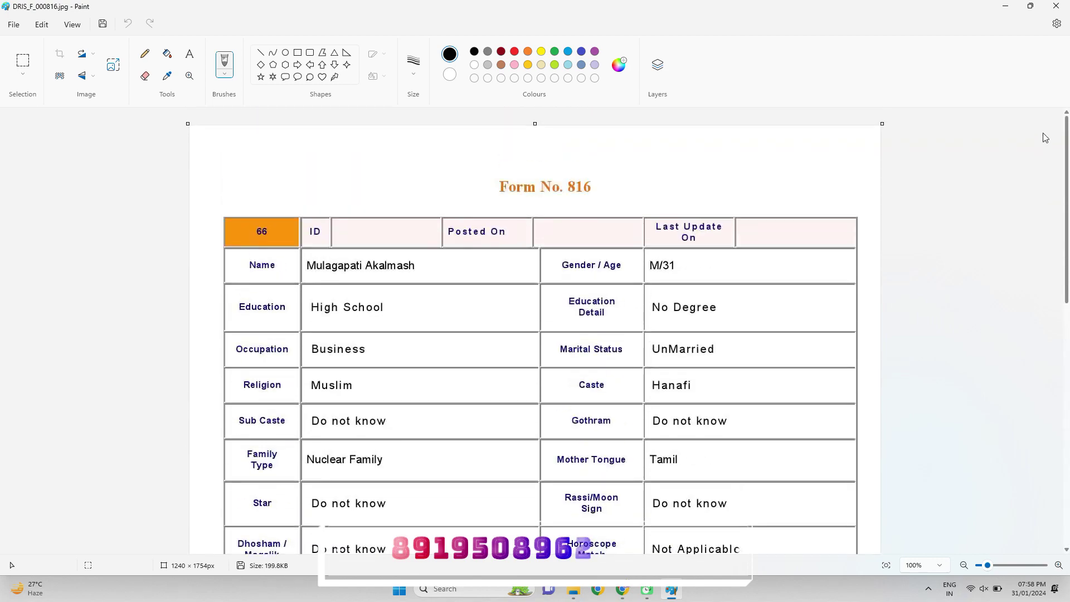
# - Close the image and its folder, and confirm OUTPUT EXCEL FOLDER is empty
pyautogui.click(1062, 13)
pyautogui.click(1061, 12)
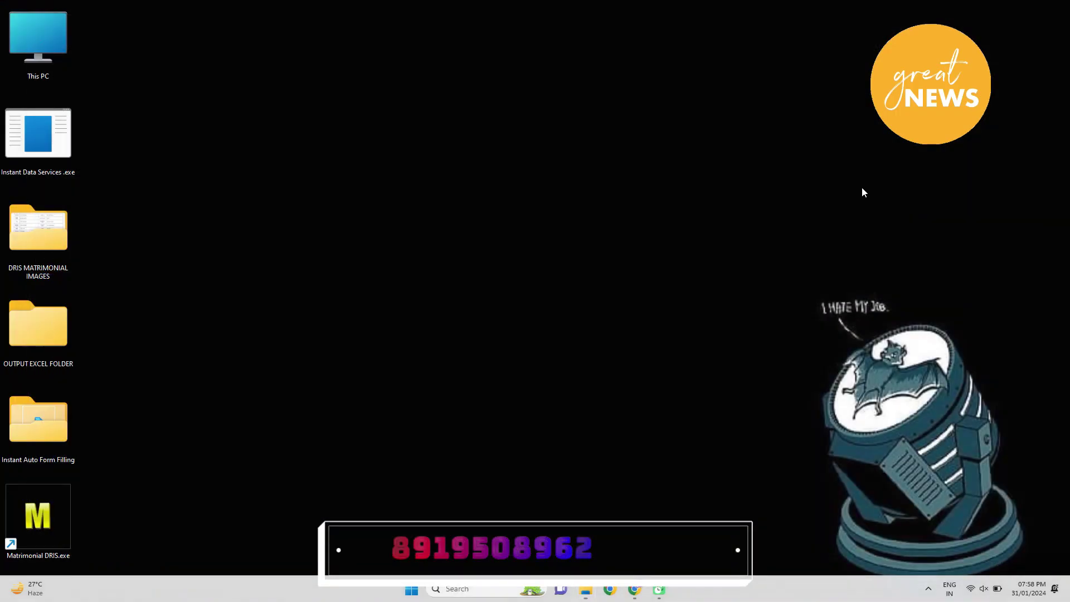
pyautogui.rightClick(30, 323)
pyautogui.click(75, 364)
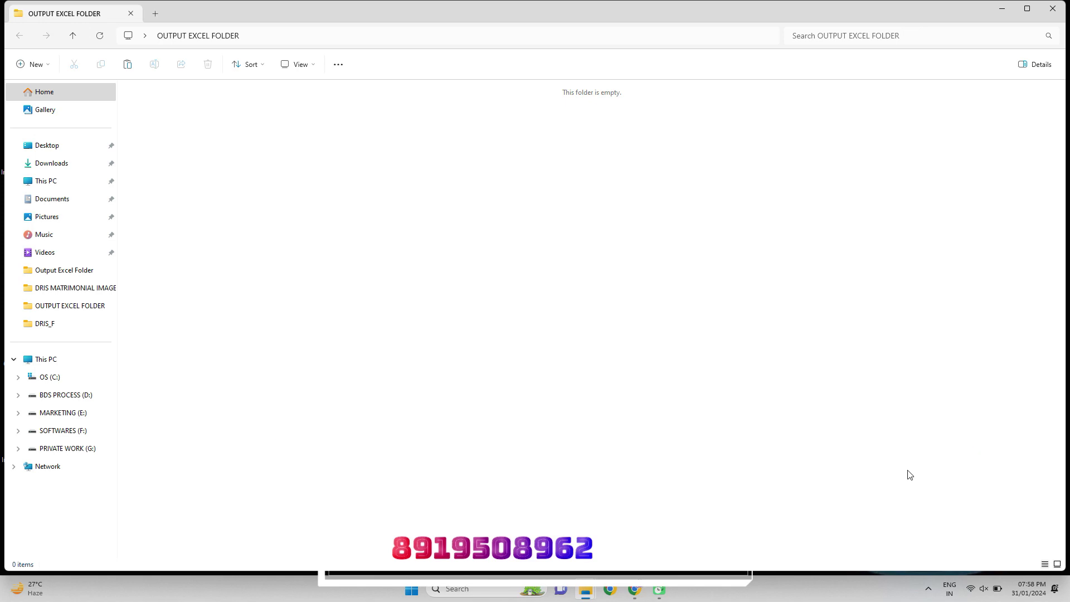
pyautogui.click(1053, 8)
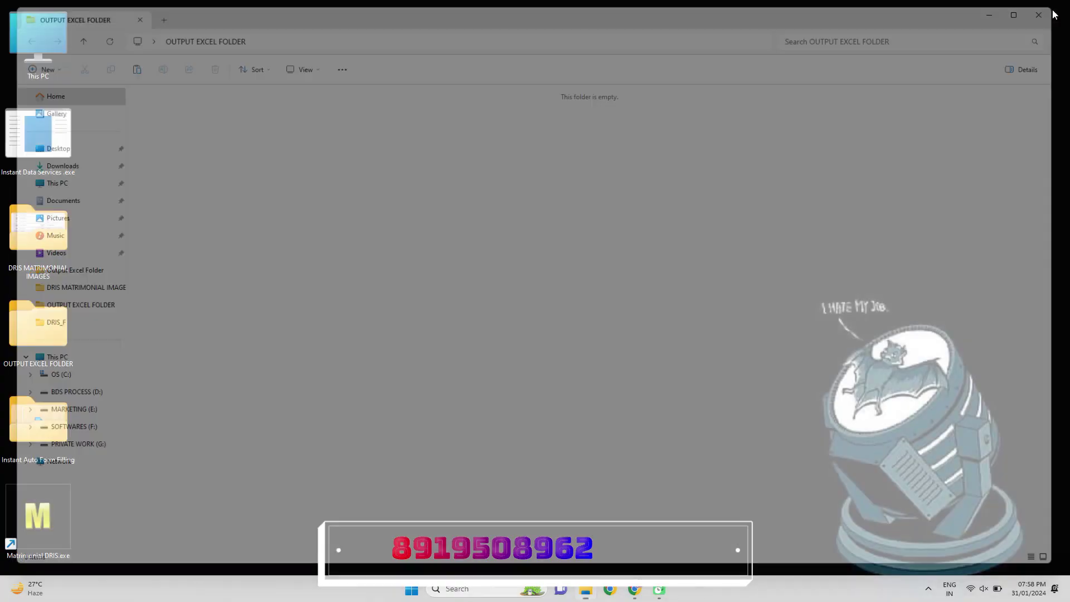
pyautogui.rightClick(45, 132)
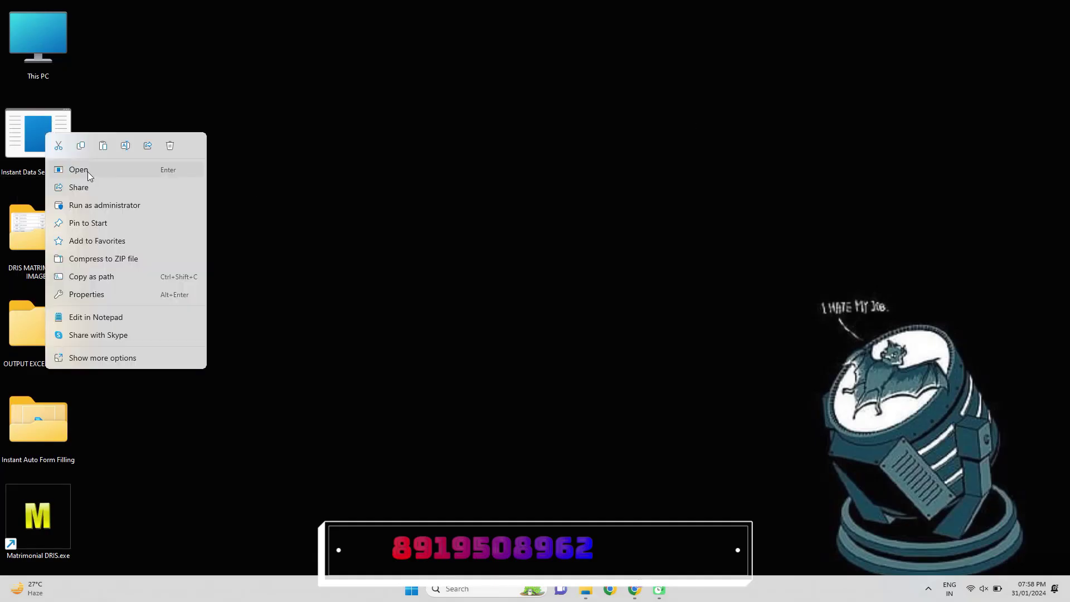
# - Launch Instant Data Services maximized with the Matrimonial DRIS pattern and .XLSX output format
pyautogui.click(89, 171)
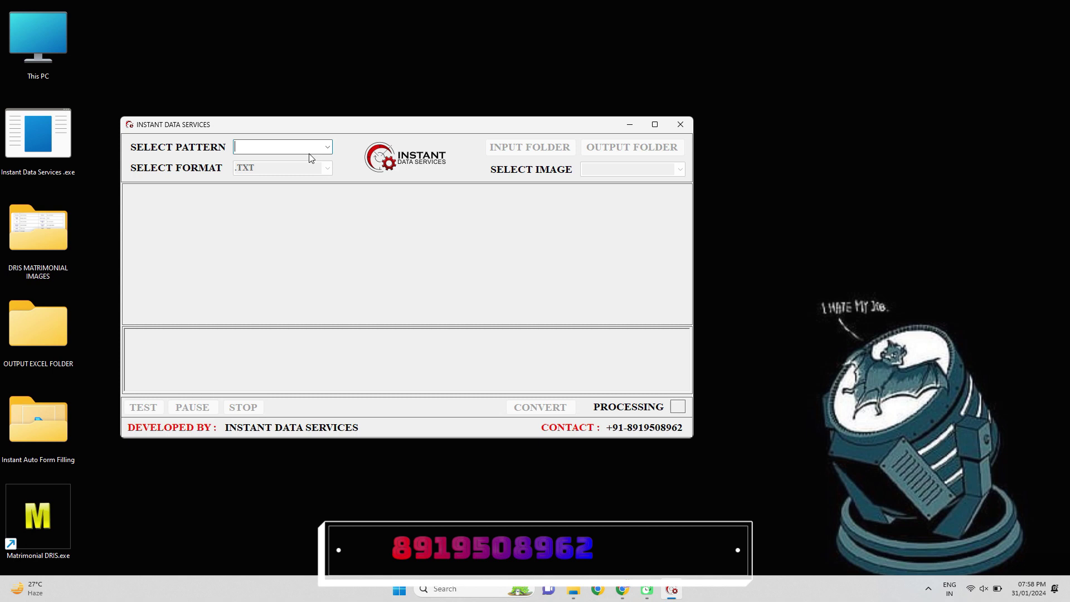
pyautogui.click(656, 125)
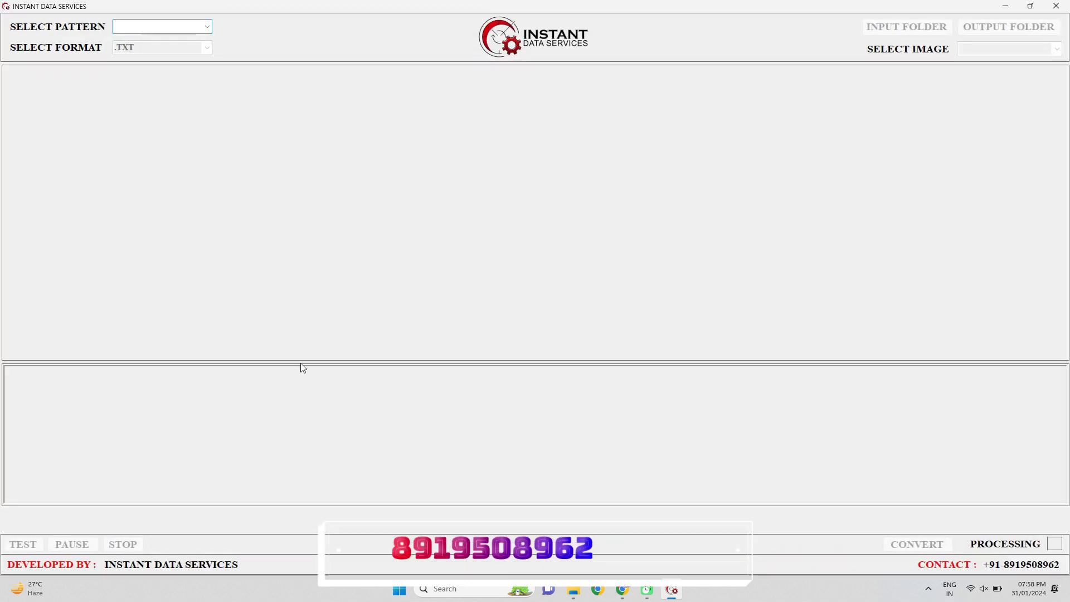
pyautogui.click(208, 28)
pyautogui.click(206, 35)
pyautogui.click(207, 48)
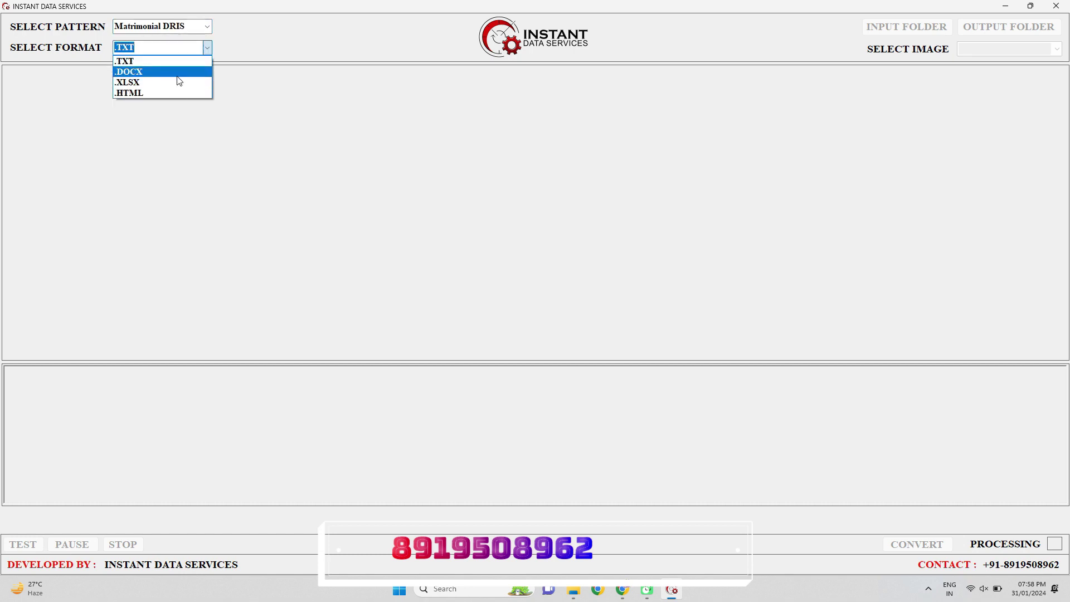
pyautogui.click(179, 83)
# - Set the input folder to DRIS MATRIMONIAL IMAGES and the output folder to OUTPUT EXCEL FOLDER
pyautogui.click(914, 28)
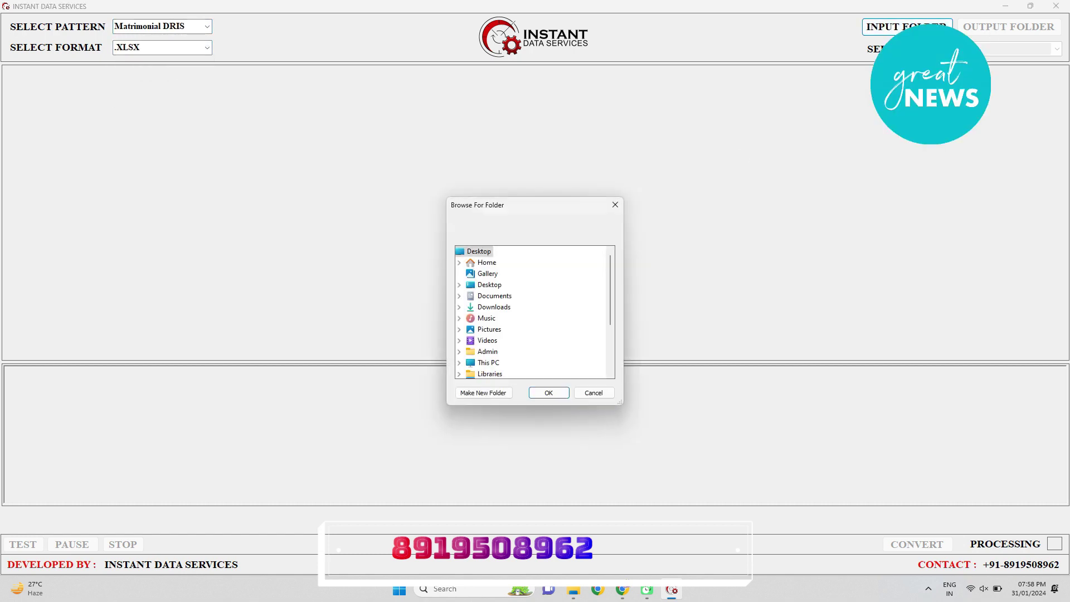
pyautogui.doubleClick(490, 284)
pyautogui.click(529, 296)
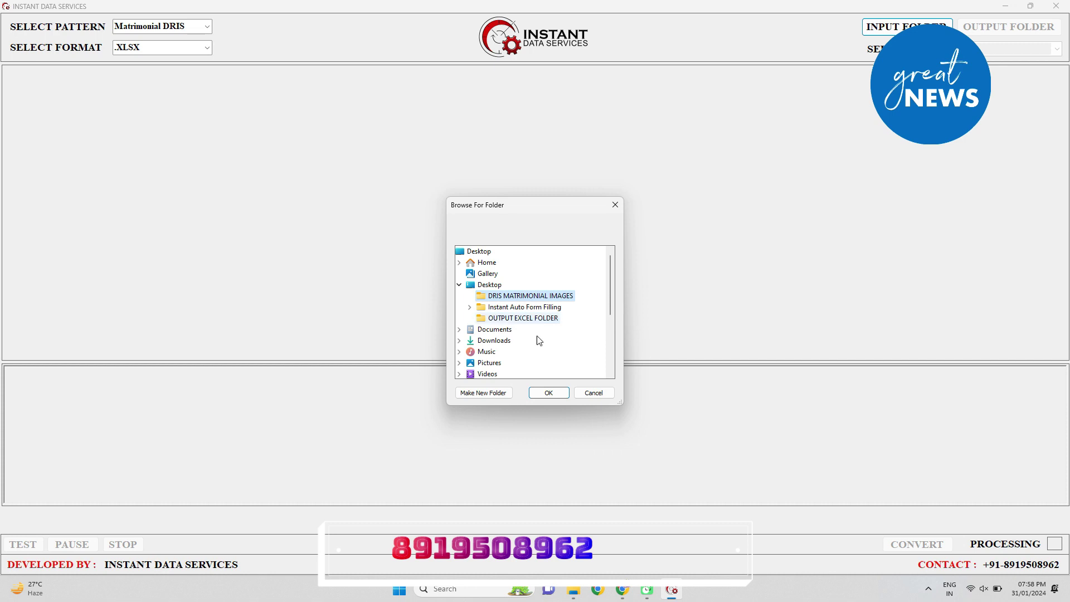
pyautogui.click(549, 393)
pyautogui.click(1009, 27)
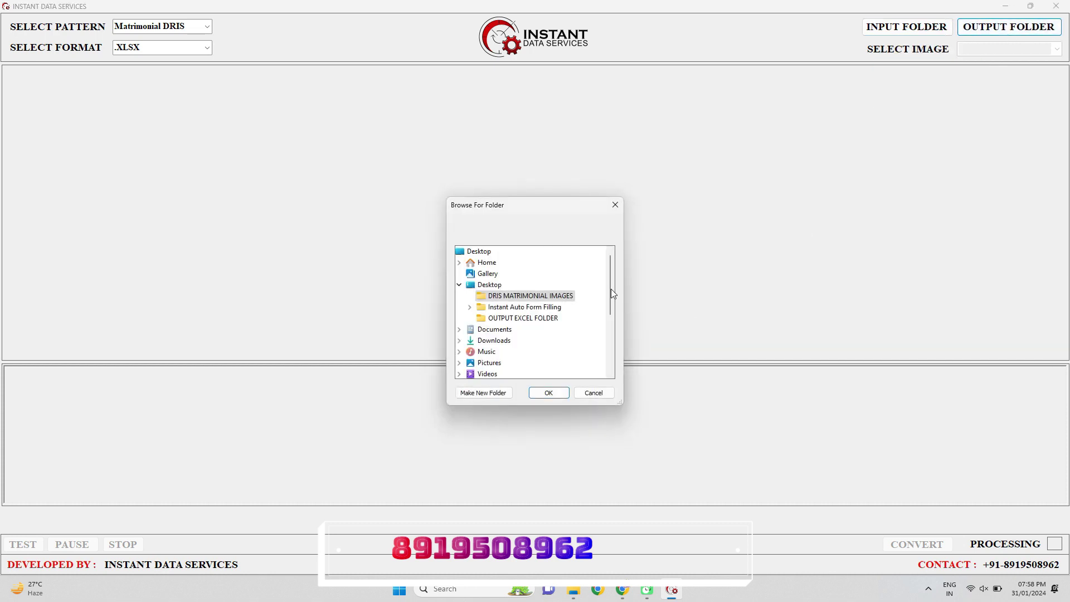
pyautogui.click(545, 319)
pyautogui.click(549, 393)
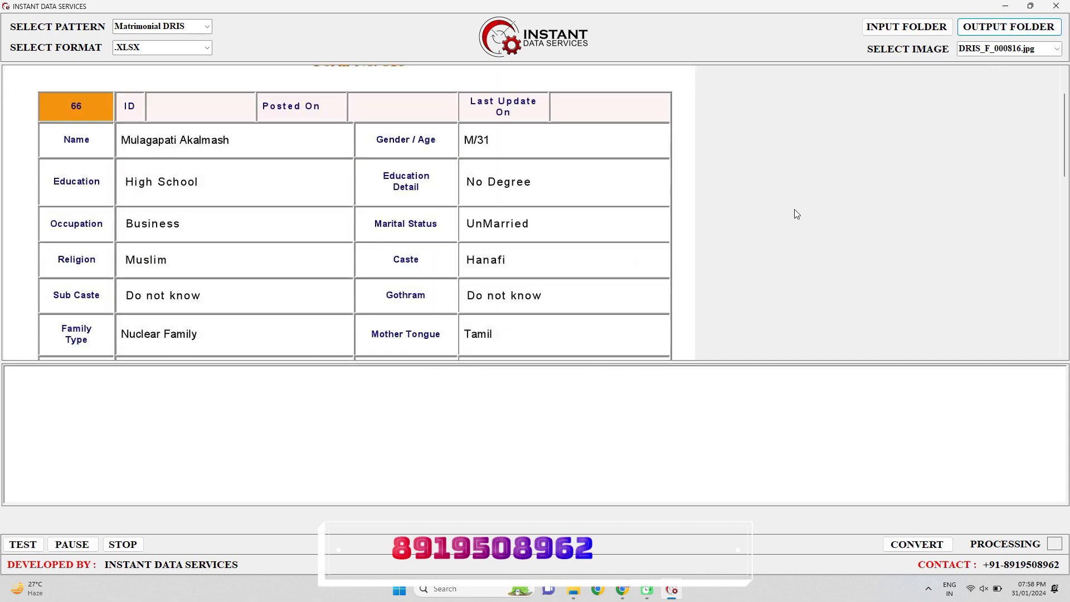
pyautogui.scroll(10, 797, 202)
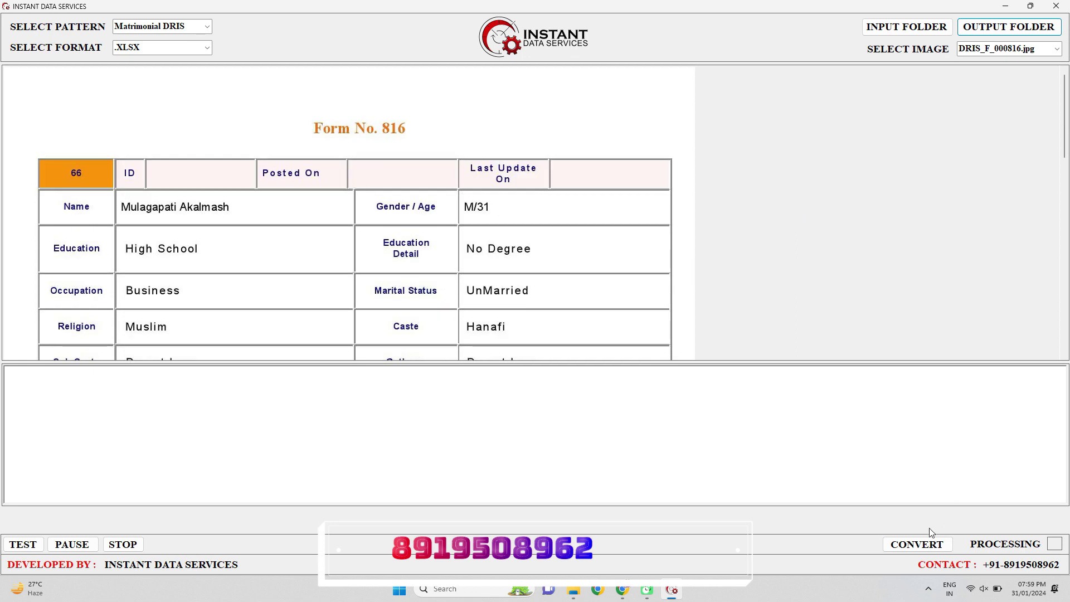
# - Convert all five form images to Excel and acknowledge the 'Extraction is Completed' message
pyautogui.click(923, 544)
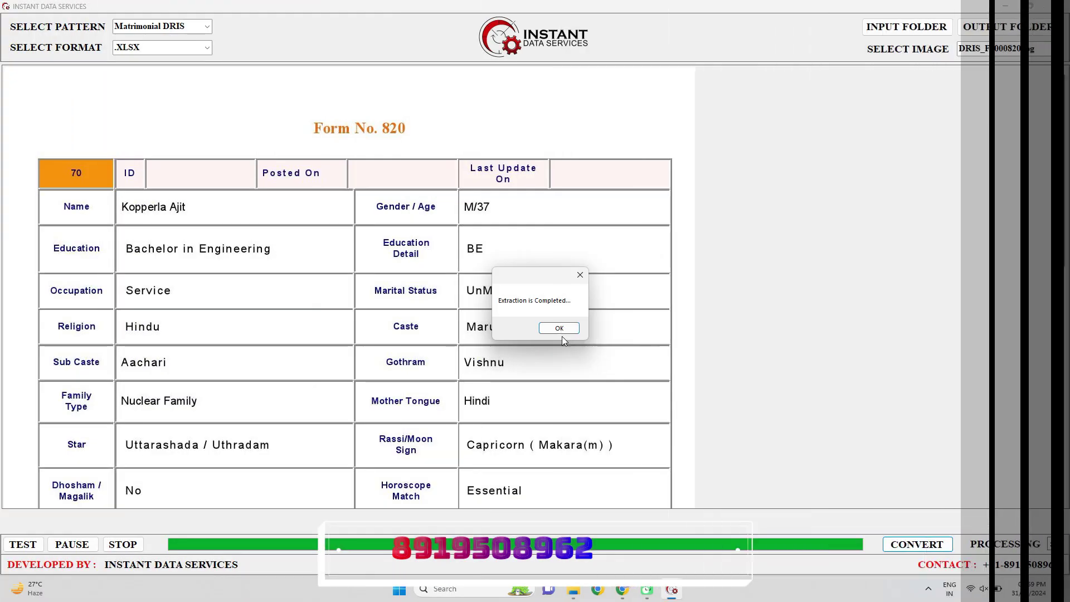
pyautogui.click(559, 328)
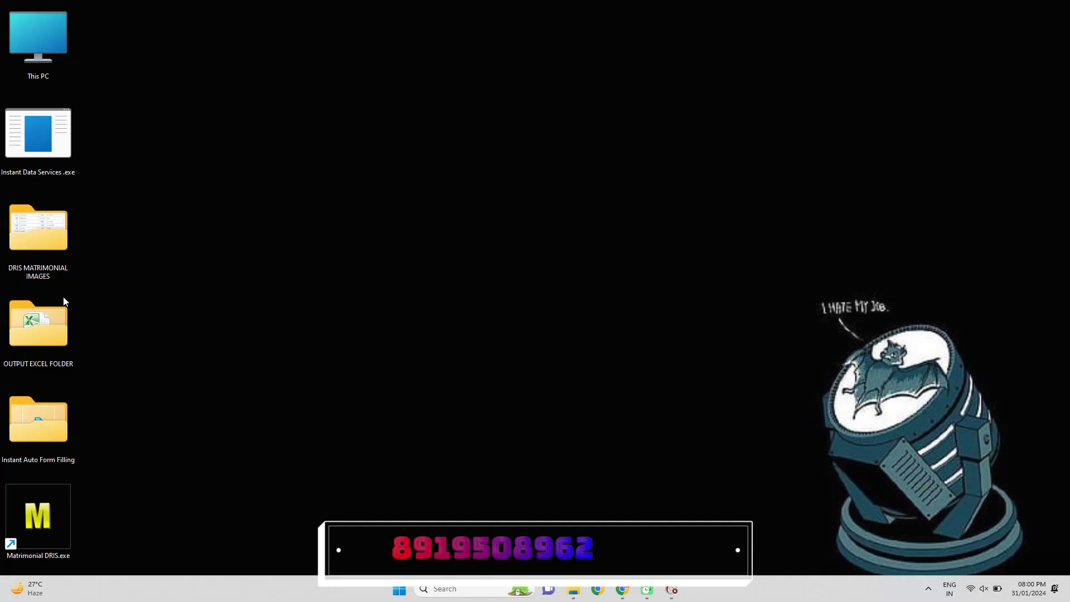
pyautogui.rightClick(25, 321)
pyautogui.click(74, 355)
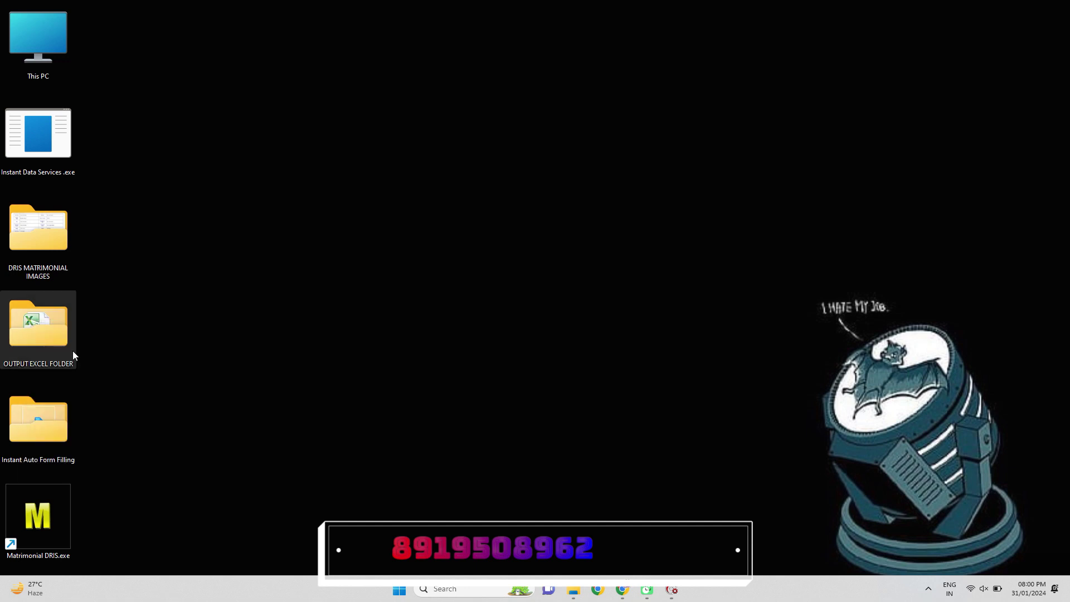
pyautogui.click(207, 167)
pyautogui.rightClick(206, 163)
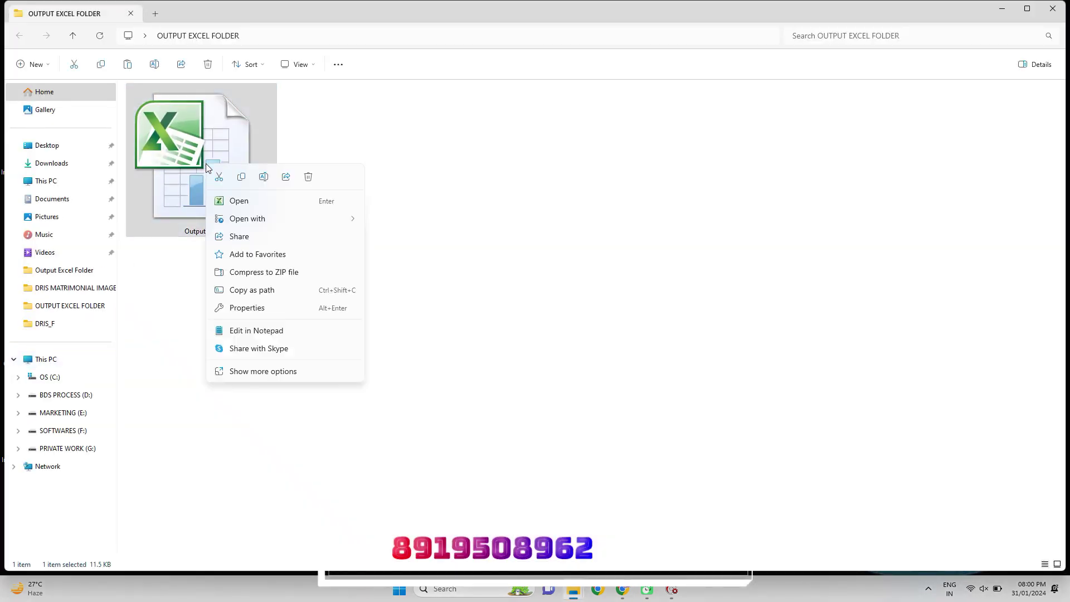
pyautogui.click(238, 200)
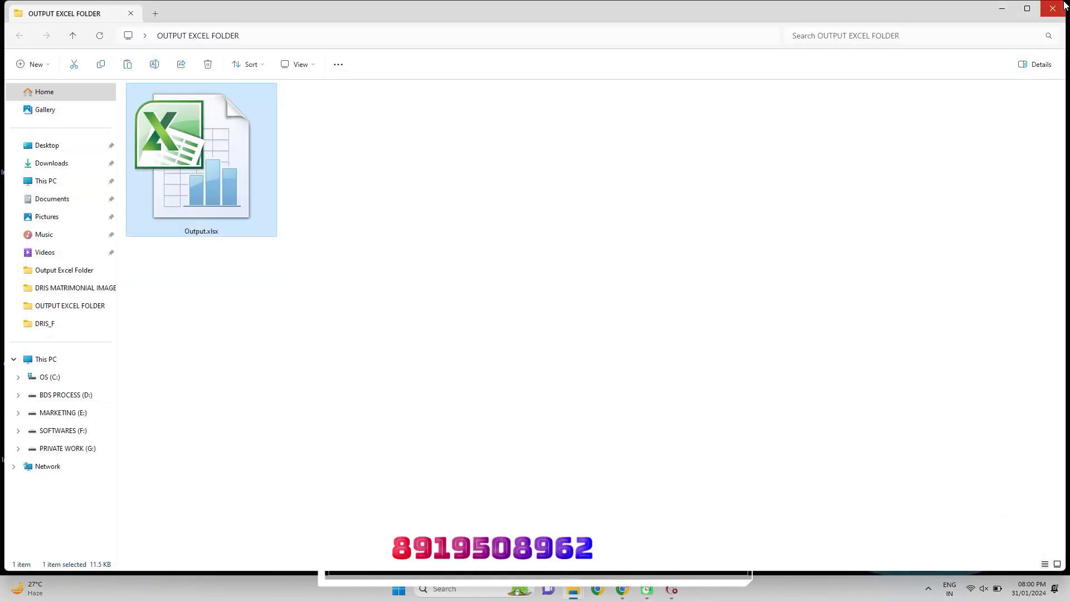
pyautogui.click(1054, 8)
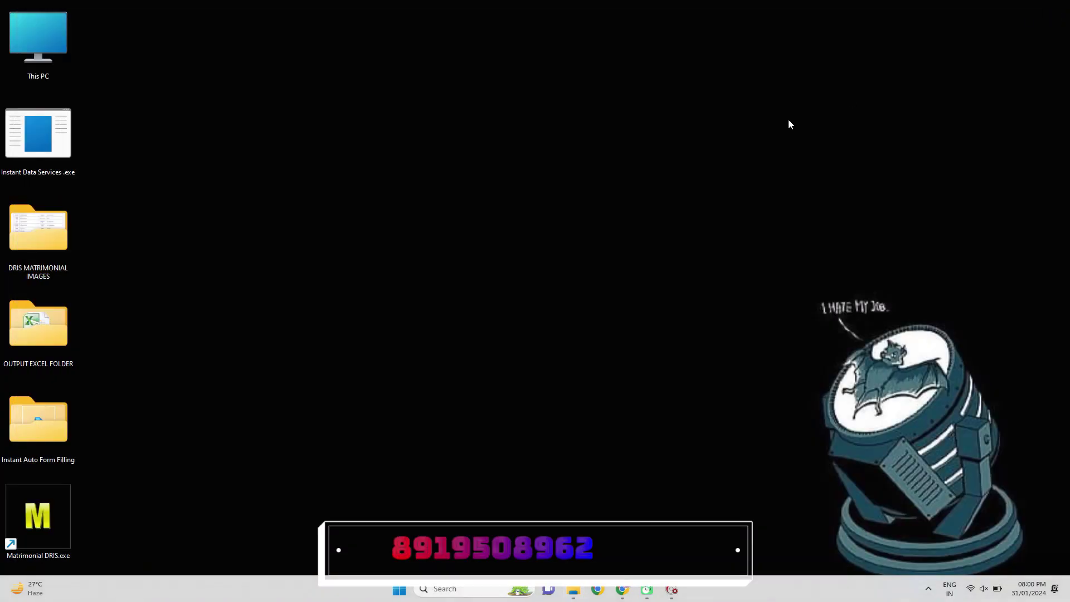
# - Launch Instant Auto Form Filling.exe from its folder and move its window to the right
pyautogui.rightClick(34, 416)
pyautogui.click(90, 295)
pyautogui.click(187, 161)
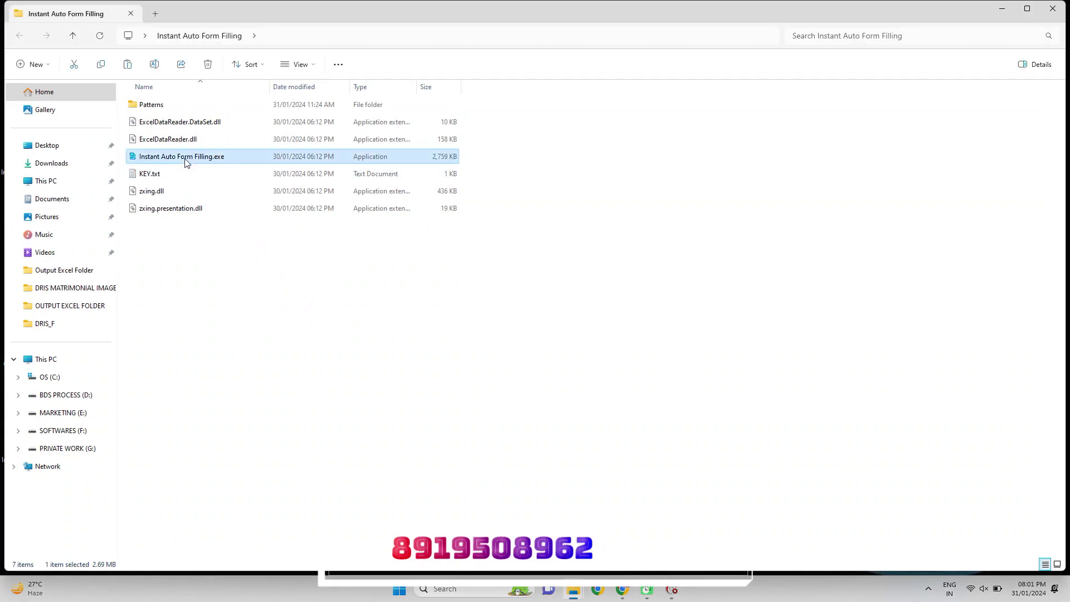
pyautogui.rightClick(187, 161)
pyautogui.click(222, 199)
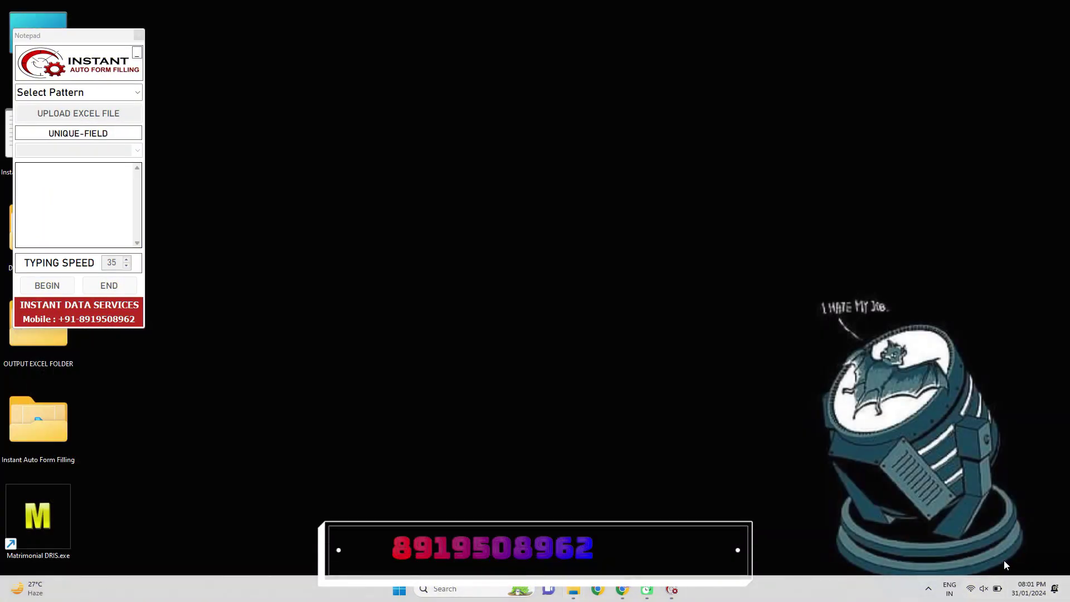
pyautogui.moveTo(107, 53); pyautogui.dragTo(867, 144)
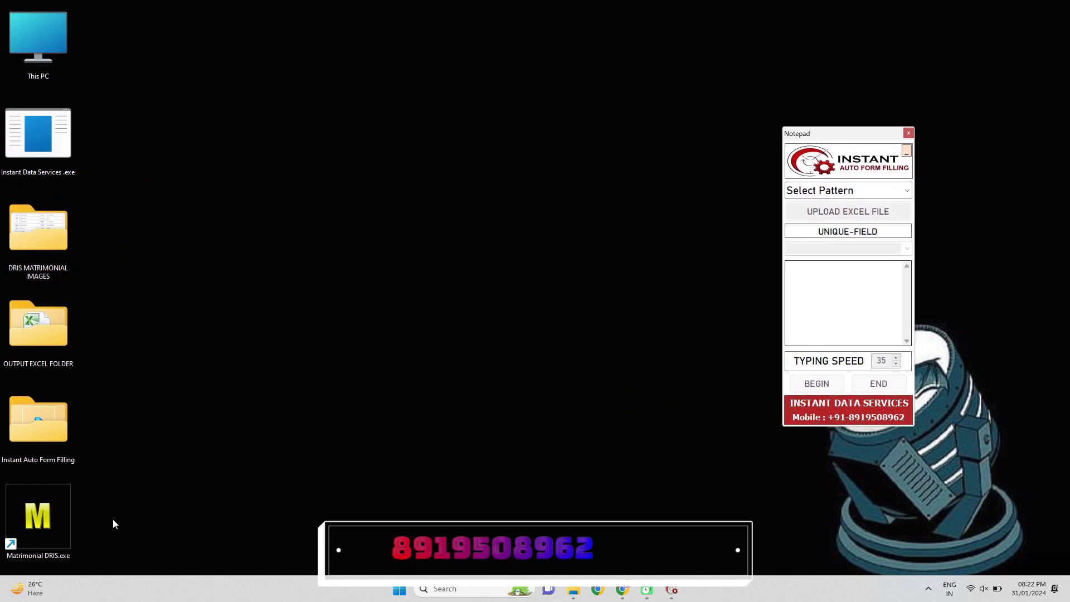
pyautogui.rightClick(64, 524)
# - Launch DRIS-Matrimonial maximized with the form-filling tool placed beside it
pyautogui.click(107, 364)
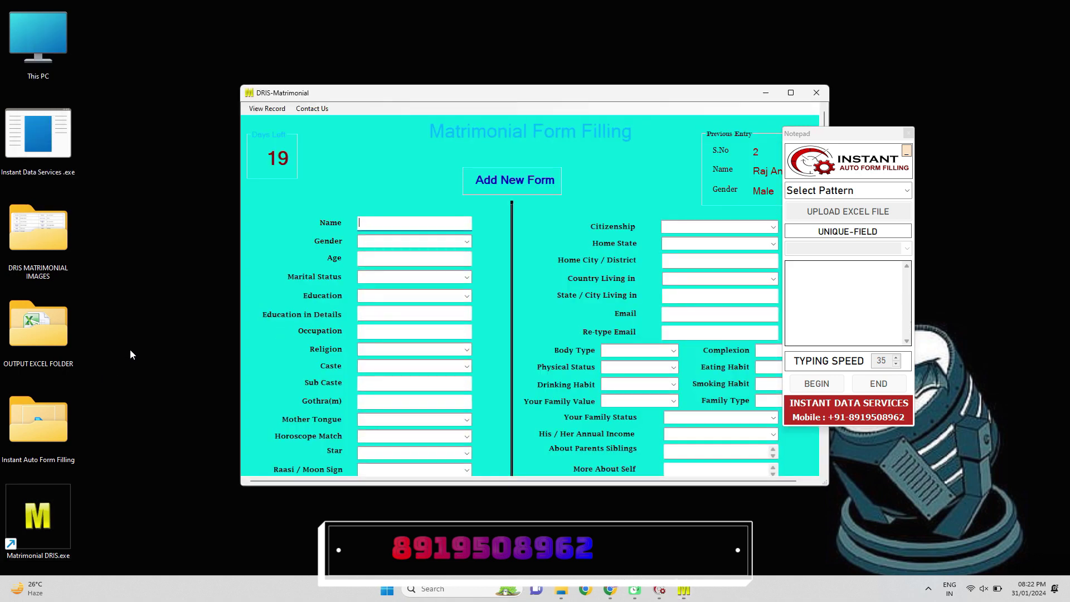
pyautogui.click(790, 93)
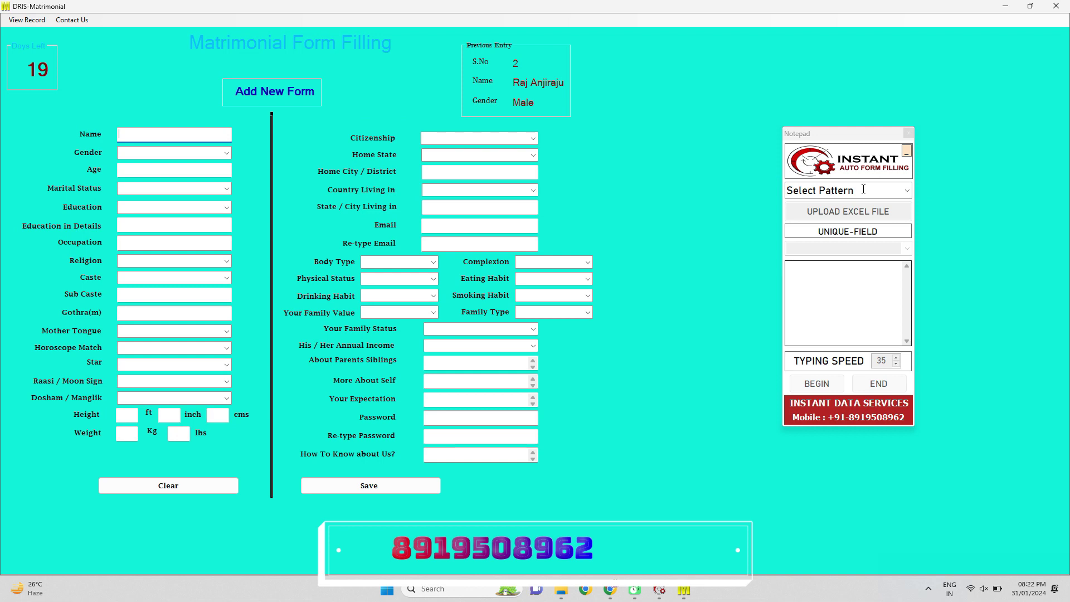
pyautogui.moveTo(866, 145); pyautogui.dragTo(753, 145)
# - Choose the MATRIMONIAL pattern, load Output.xlsx, and select Form 816
pyautogui.click(795, 191)
pyautogui.click(725, 203)
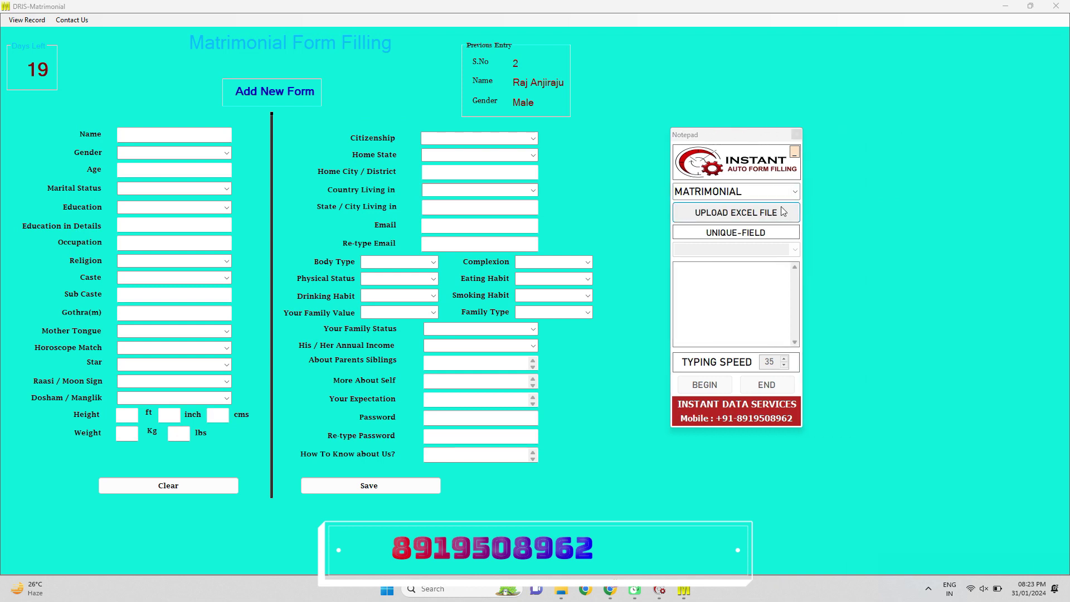
pyautogui.click(735, 211)
pyautogui.doubleClick(727, 235)
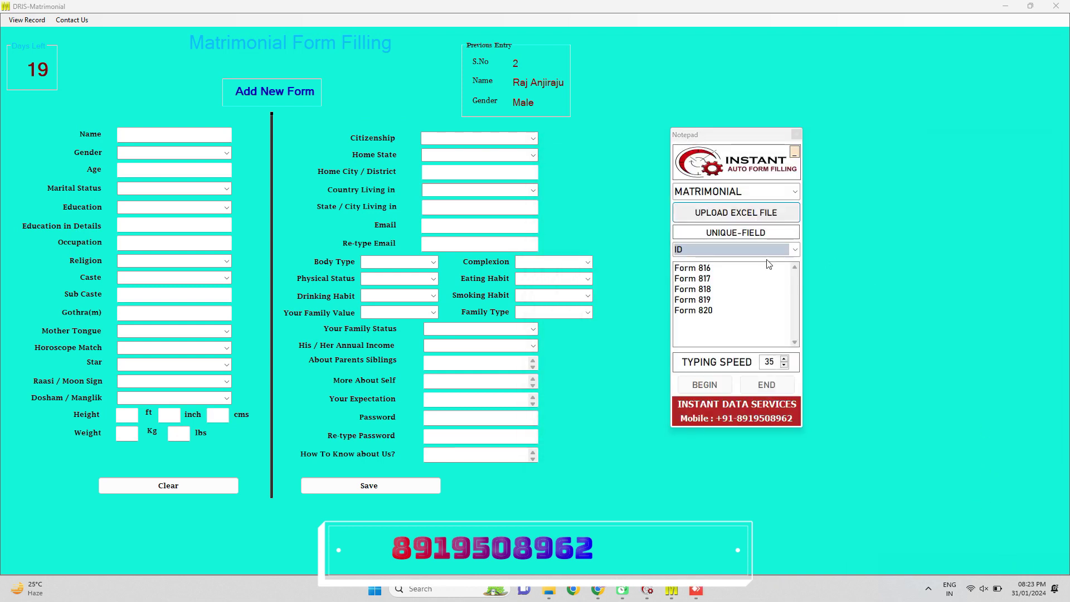
pyautogui.click(723, 384)
# - Auto-type Form 816's record into the form and save it as entry 3
pyautogui.click(218, 132)
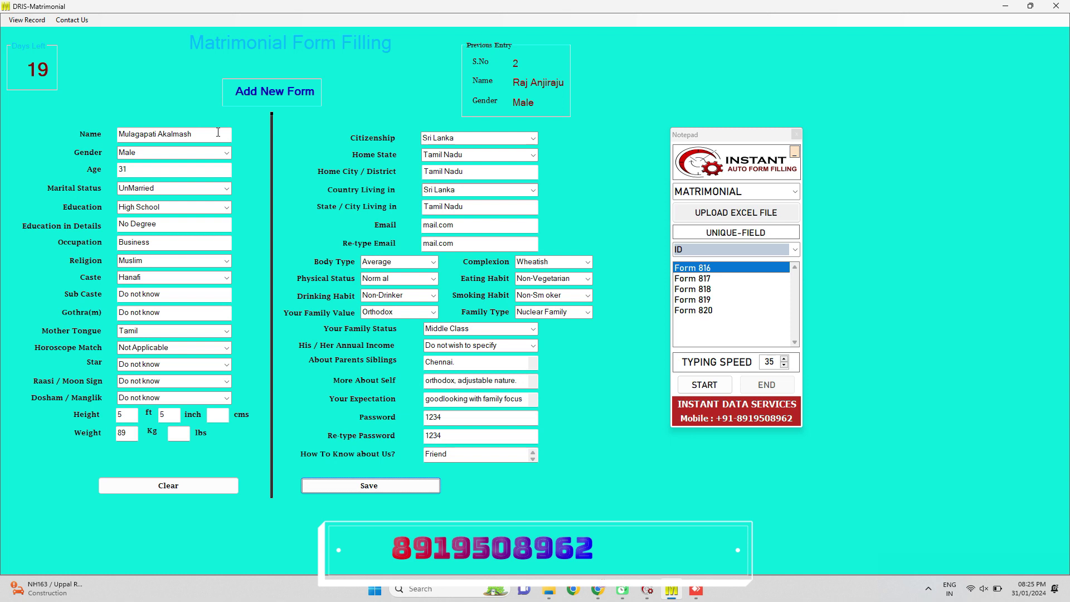
pyautogui.click(370, 485)
pyautogui.press('Return')
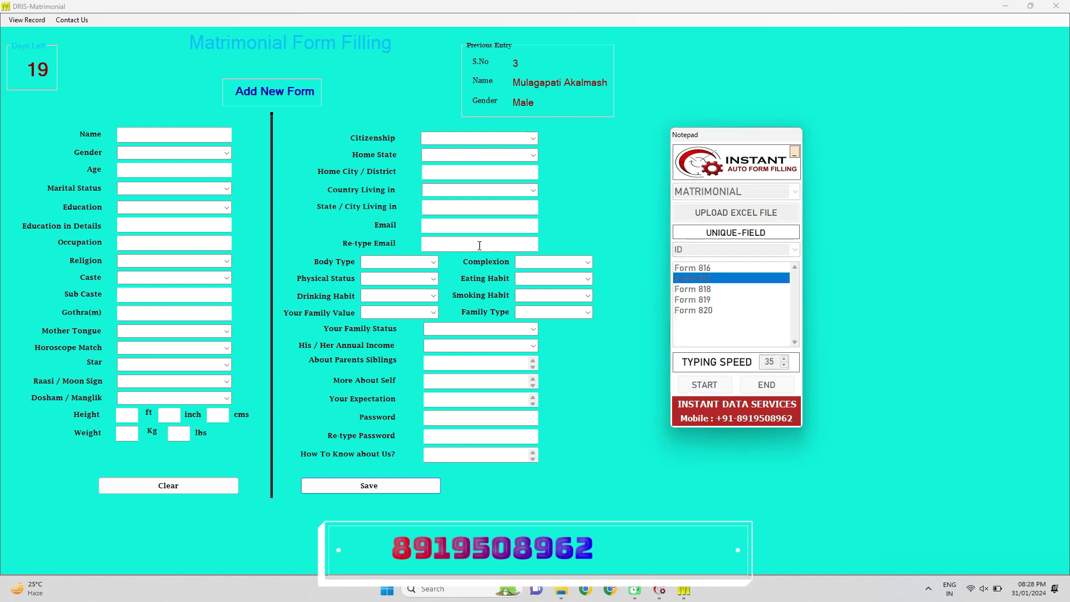
# - Auto-type Form 817's record starting from the Name field, then save it
pyautogui.click(148, 137)
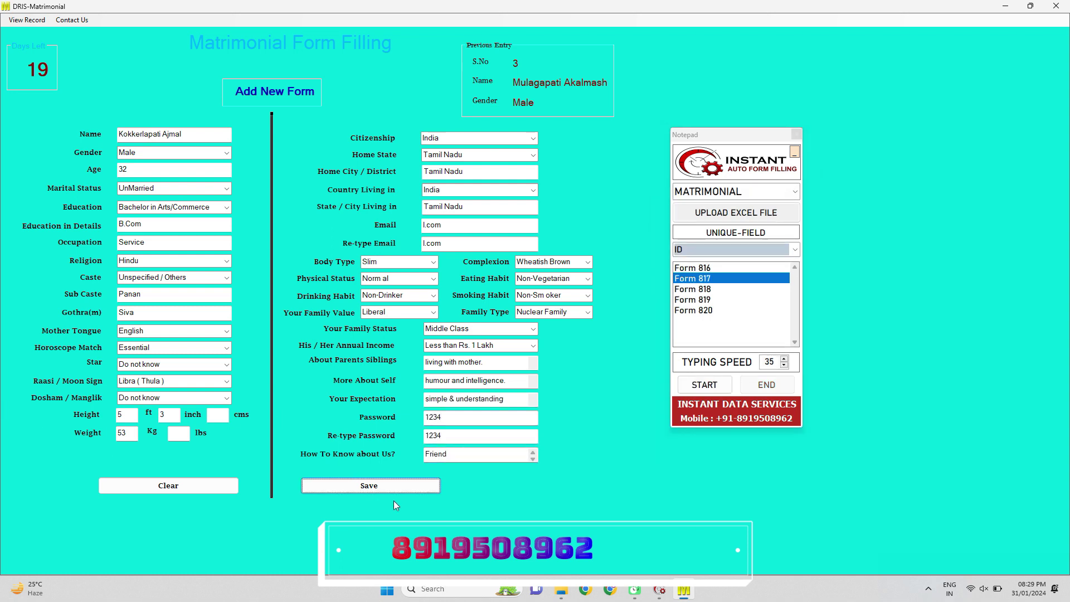
pyautogui.click(731, 289)
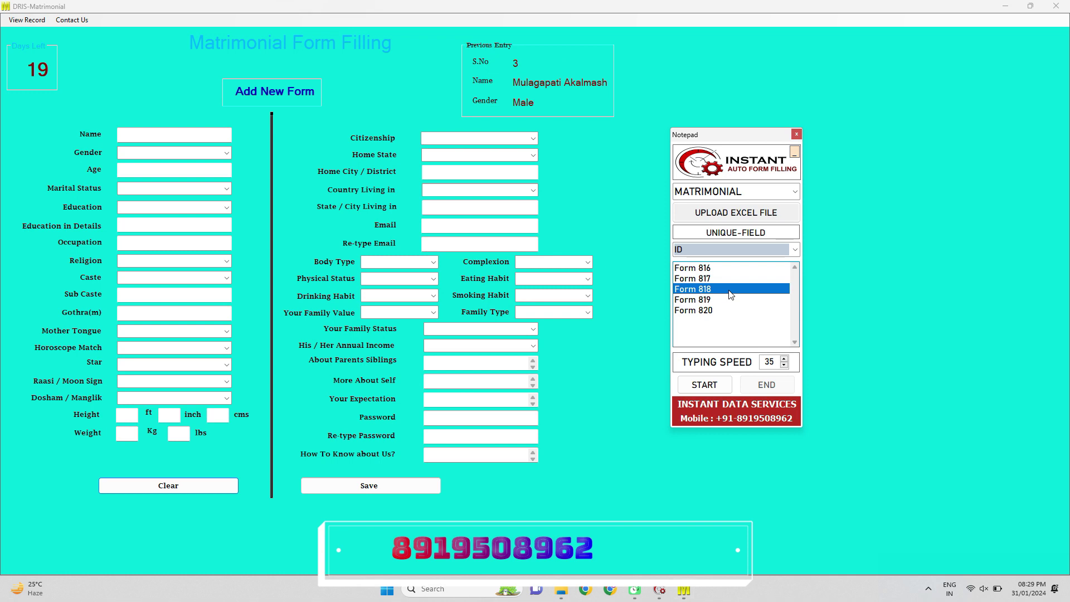
# - Auto-type Form 818's record from the Name field, clear the form, and select Form 819
pyautogui.click(705, 385)
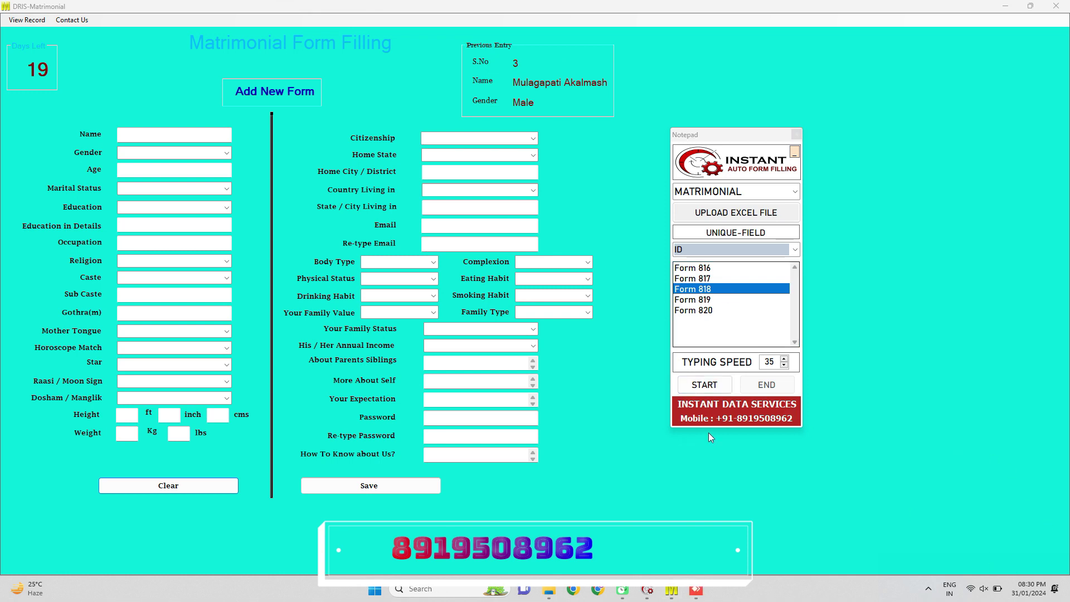
pyautogui.click(705, 385)
pyautogui.click(192, 131)
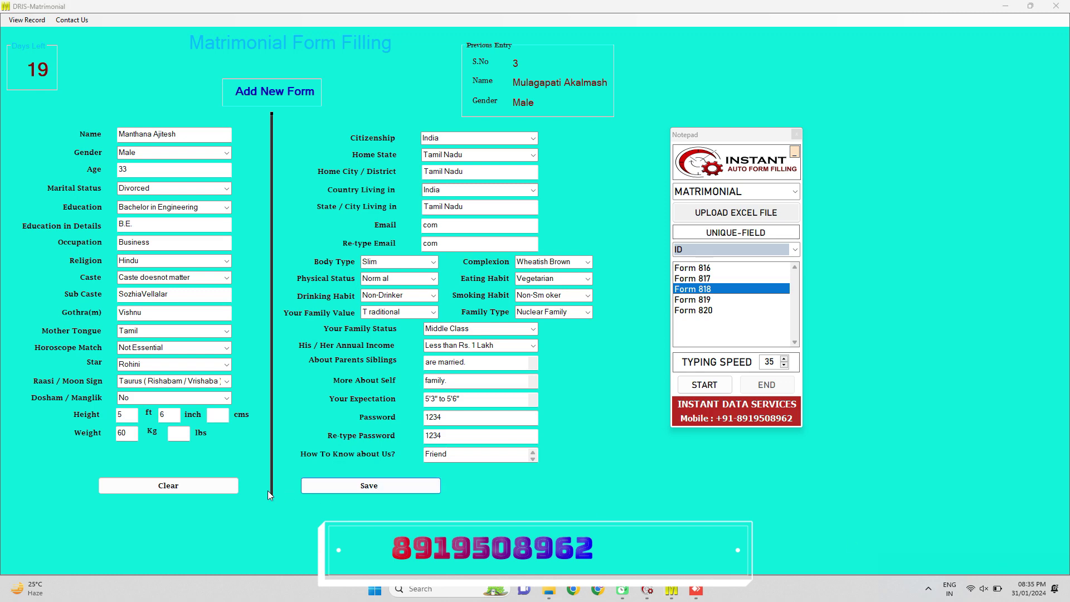
pyautogui.click(168, 486)
pyautogui.click(693, 300)
# - Start auto-typing Form 819's record into the DRIS-Matrimonial form
pyautogui.click(704, 384)
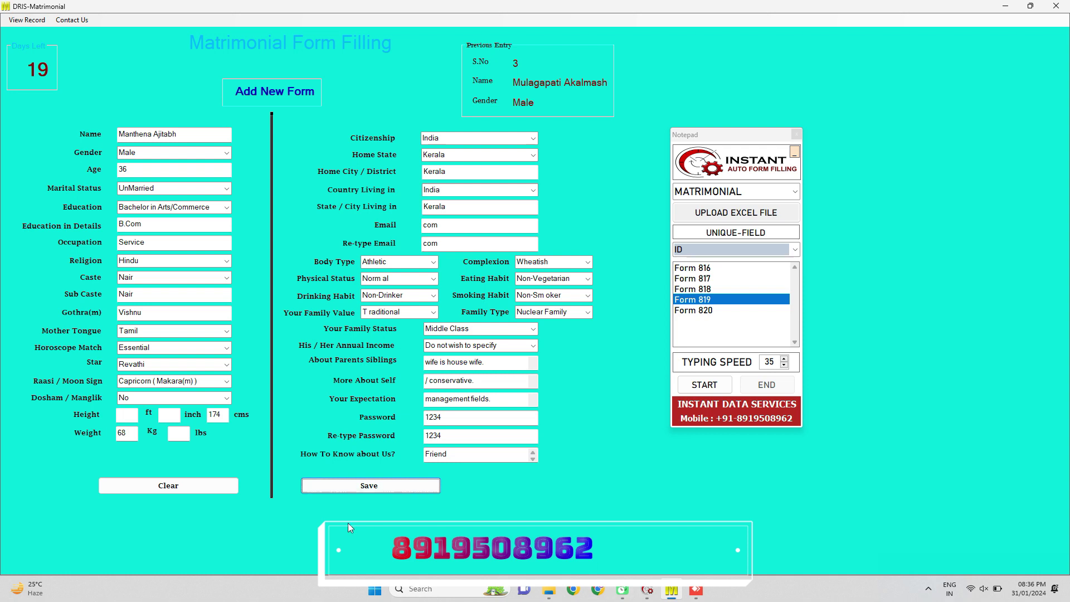
# - Auto-type Form 820's record into the DRIS-Matrimonial form, starting at the Name field
pyautogui.click(199, 136)
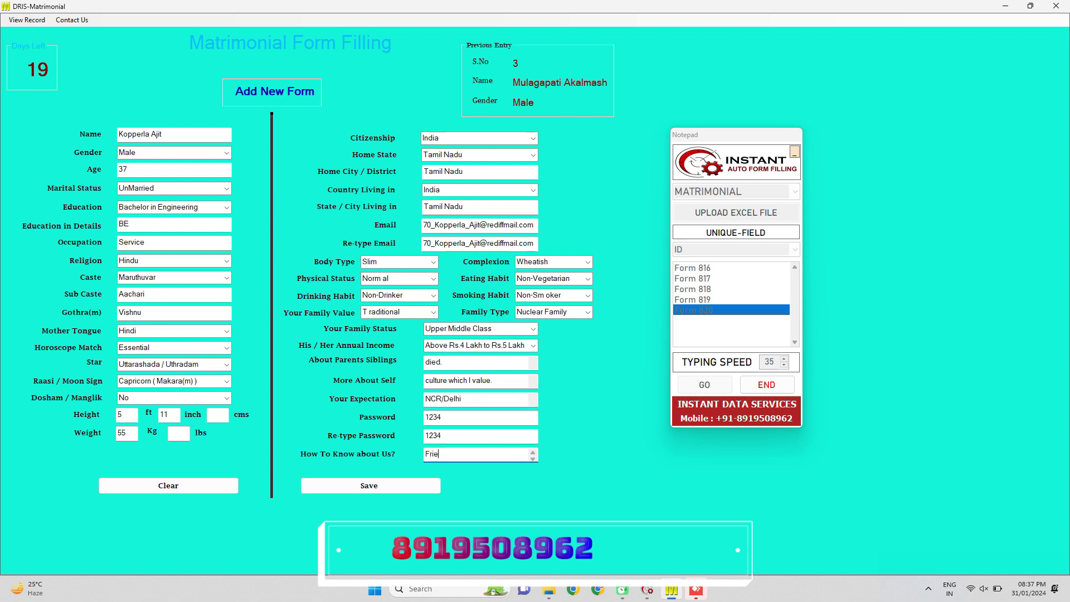
pyautogui.click(382, 489)
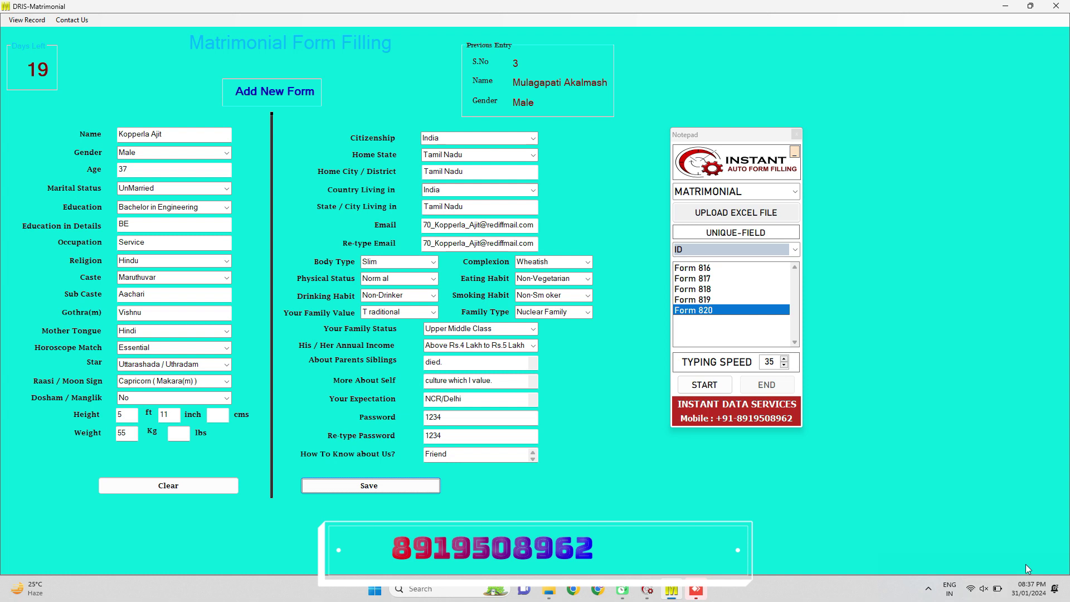